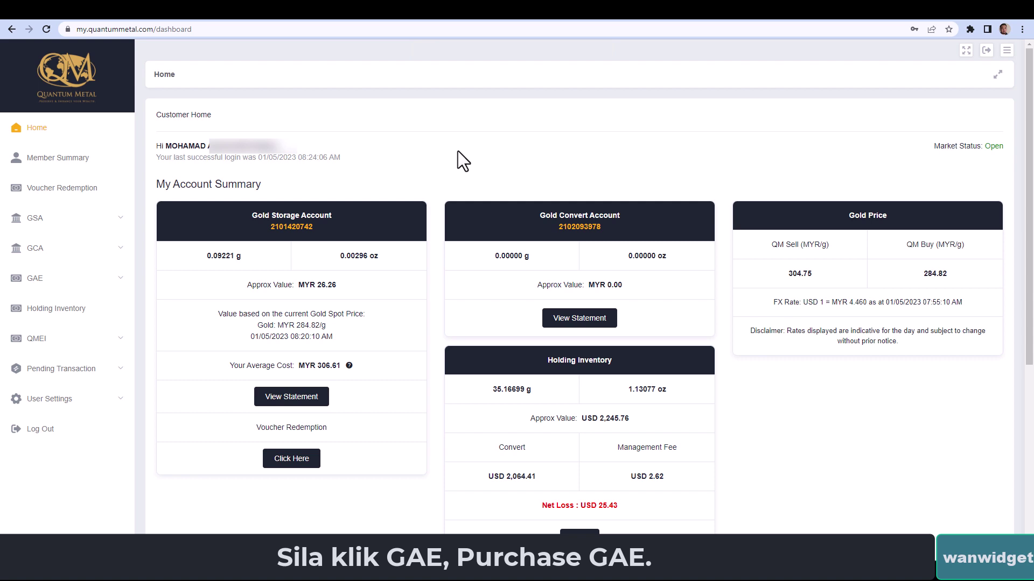
# Open the purchase request form for the GAE5X Gold Asset Enhance product
pyautogui.click(43, 294)
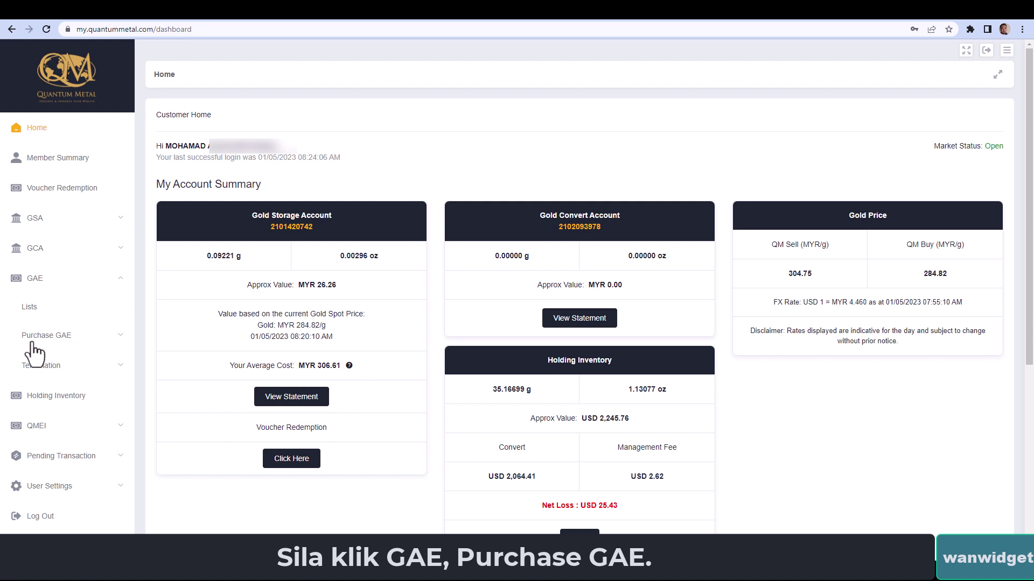
pyautogui.click(86, 341)
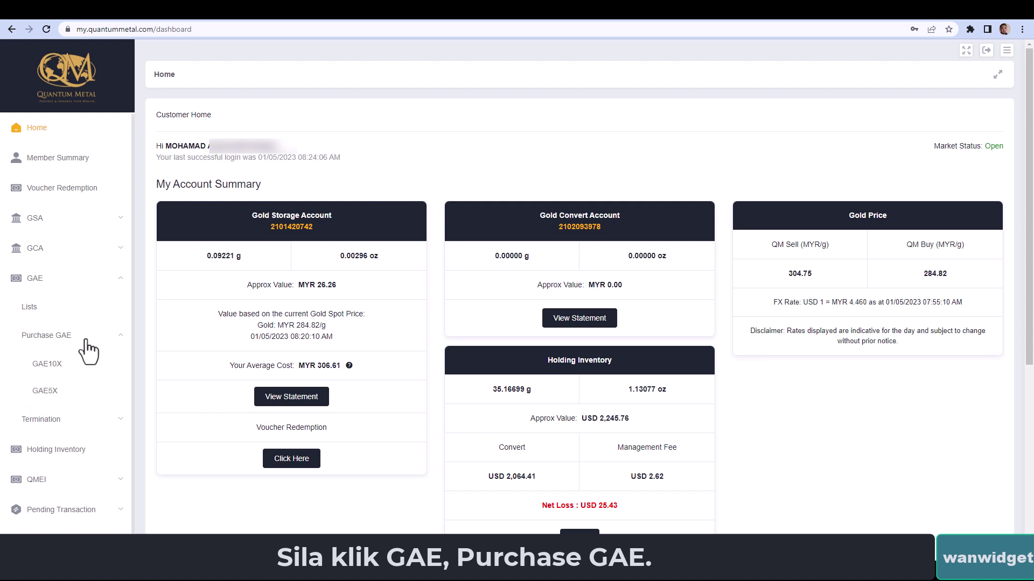
pyautogui.click(60, 394)
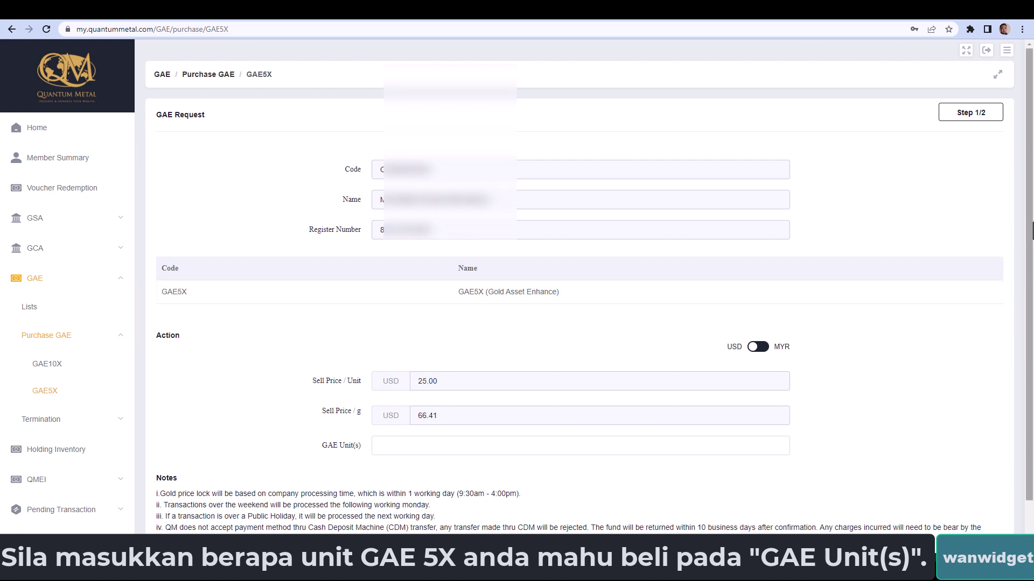
# Request 3 GAE units with Betterpay - FPX (MYR) as the payment method and submit the request
pyautogui.moveTo(1032, 231); pyautogui.dragTo(1032, 251)
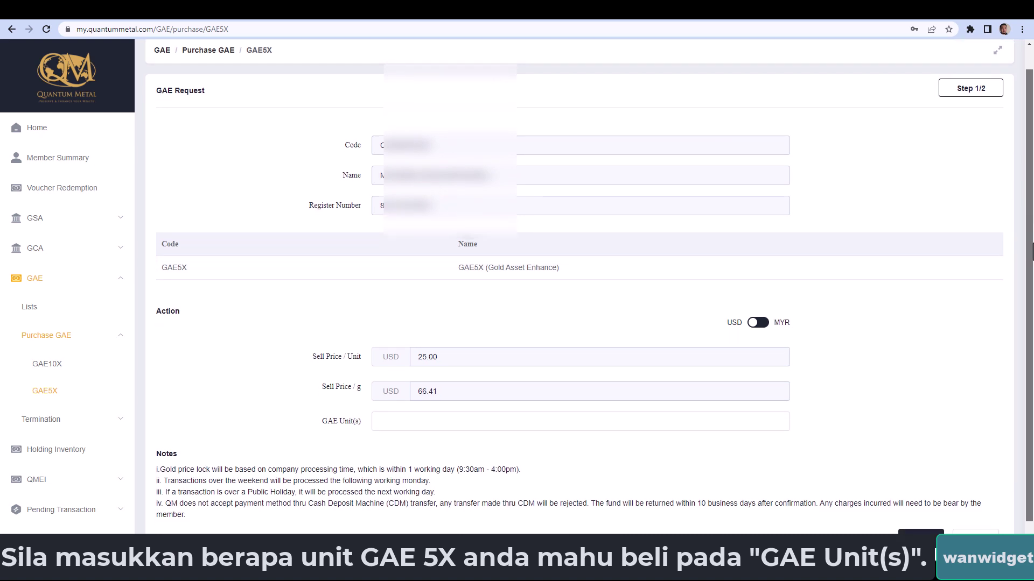
pyautogui.click(388, 422)
pyautogui.write('3')
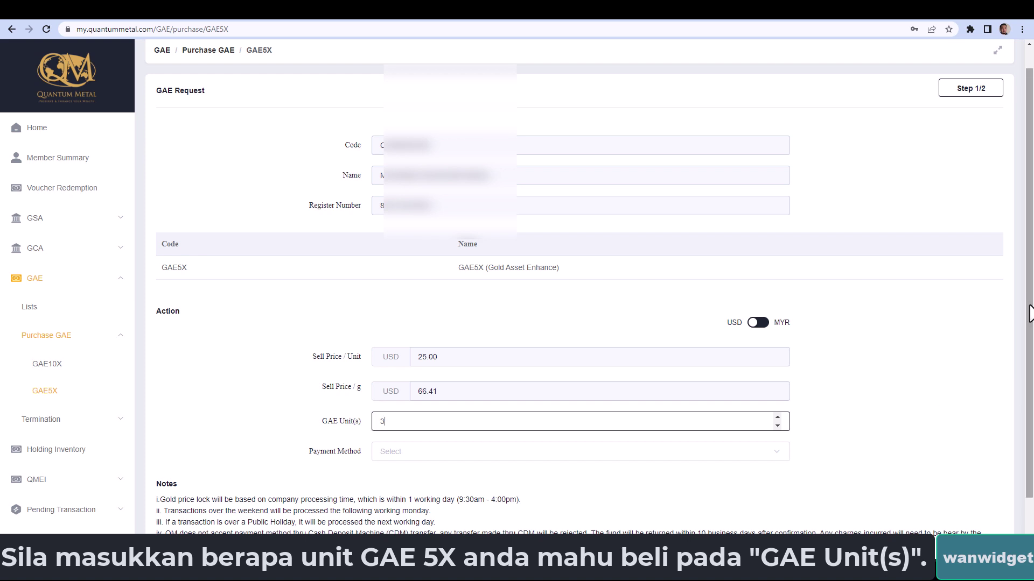
pyautogui.scroll(-1, 777, 404)
pyautogui.click(775, 392)
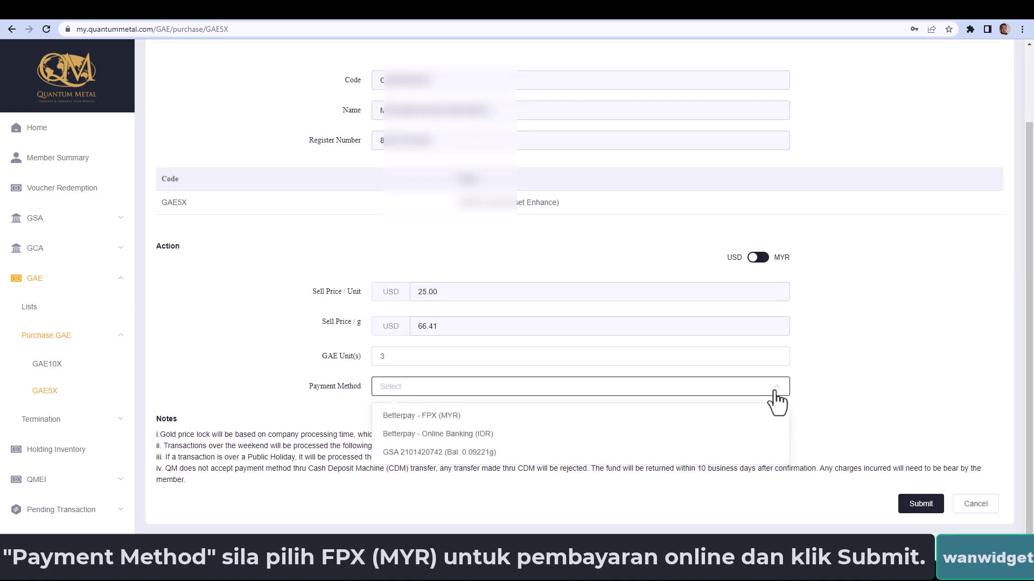
pyautogui.click(468, 419)
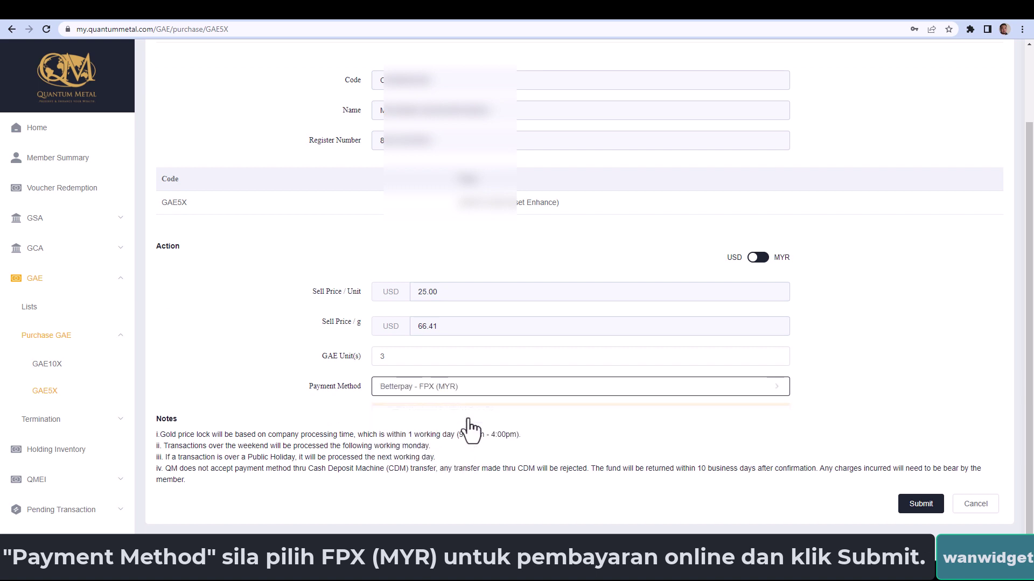
pyautogui.click(935, 512)
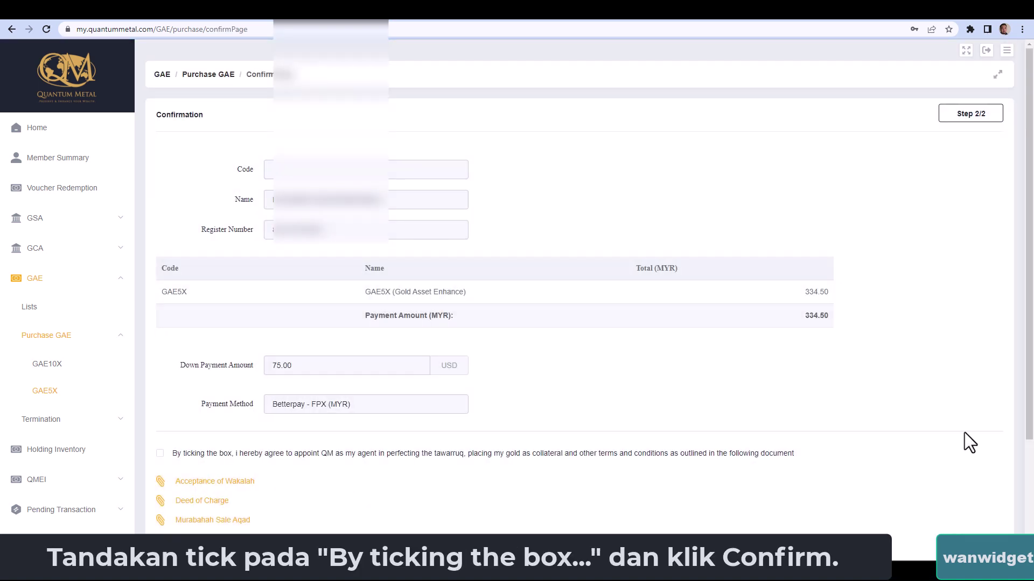
# Agree to the tawarruq and collateral terms and conditions, and confirm the GAE5X purchase
pyautogui.scroll(-2, 1032, 285)
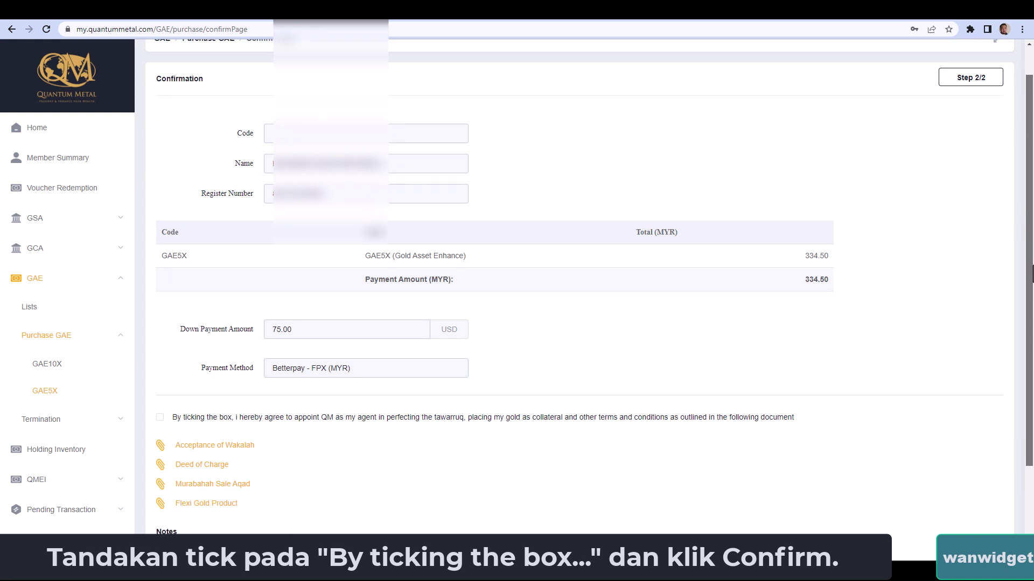
pyautogui.moveTo(1031, 294); pyautogui.dragTo(1031, 334)
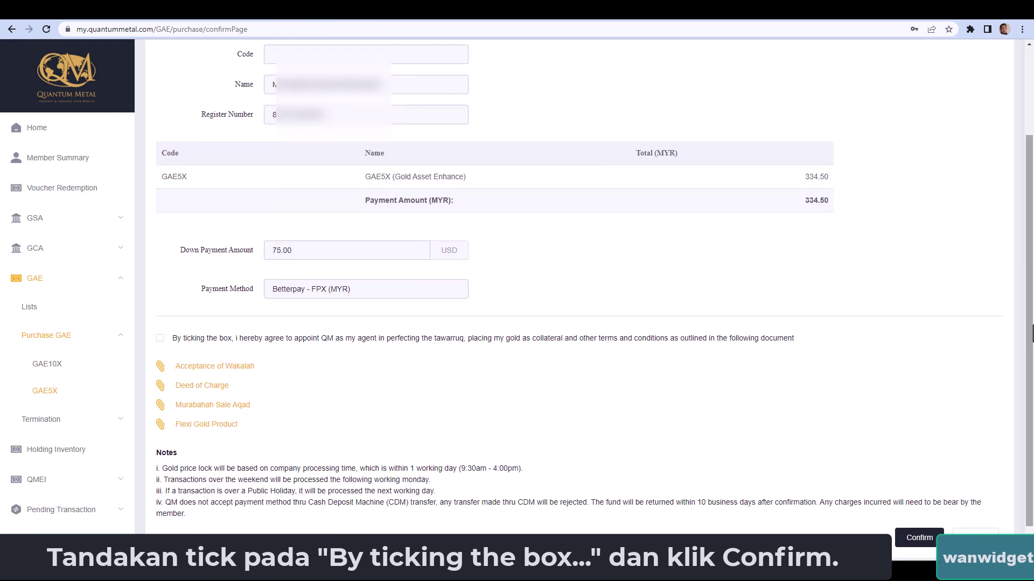
pyautogui.click(160, 338)
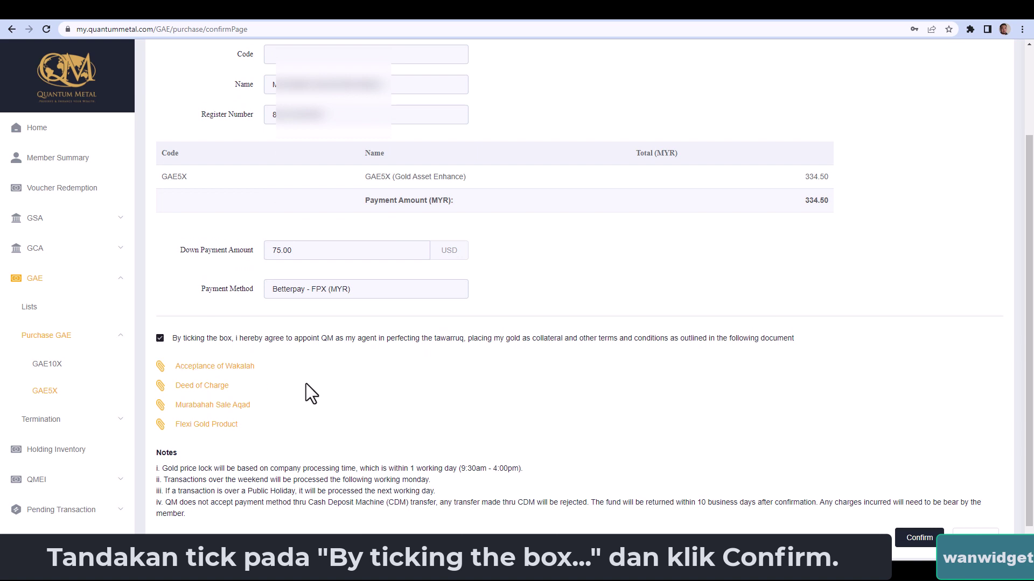
pyautogui.click(900, 543)
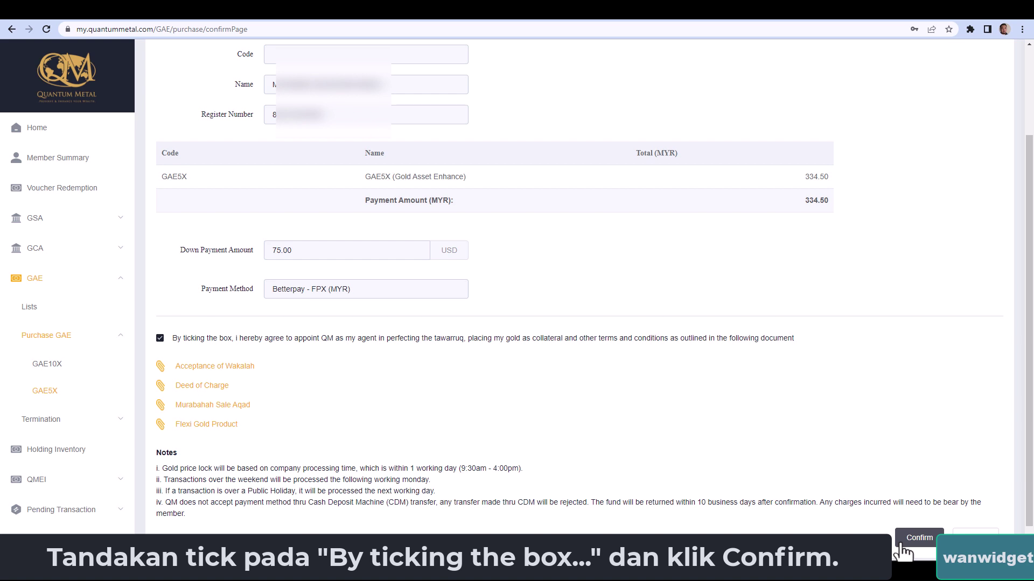
pyautogui.click(901, 541)
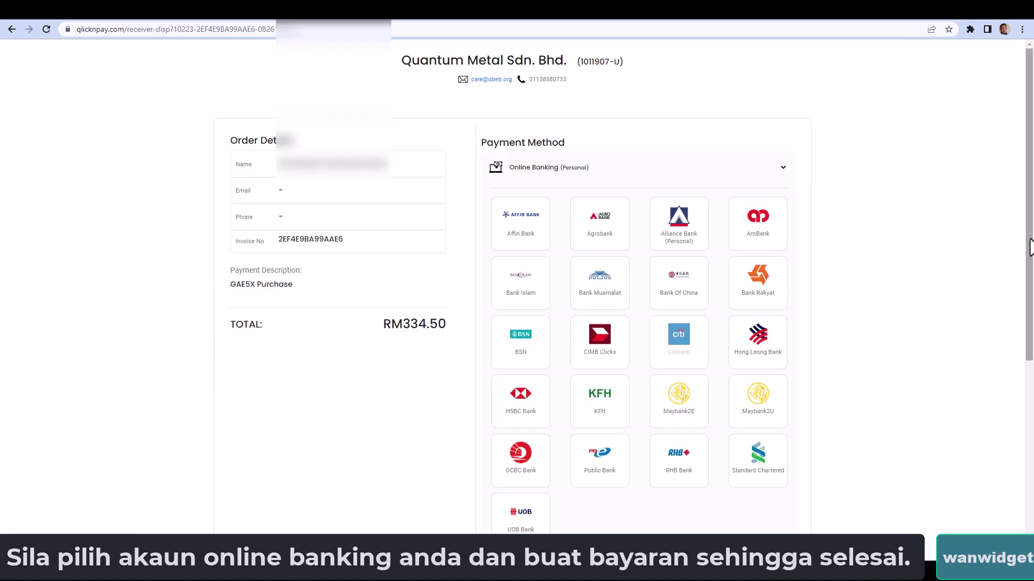
# Choose CIMB Clicks as the online banking method and proceed to pay RM334.50
pyautogui.moveTo(1031, 248); pyautogui.dragTo(1030, 378)
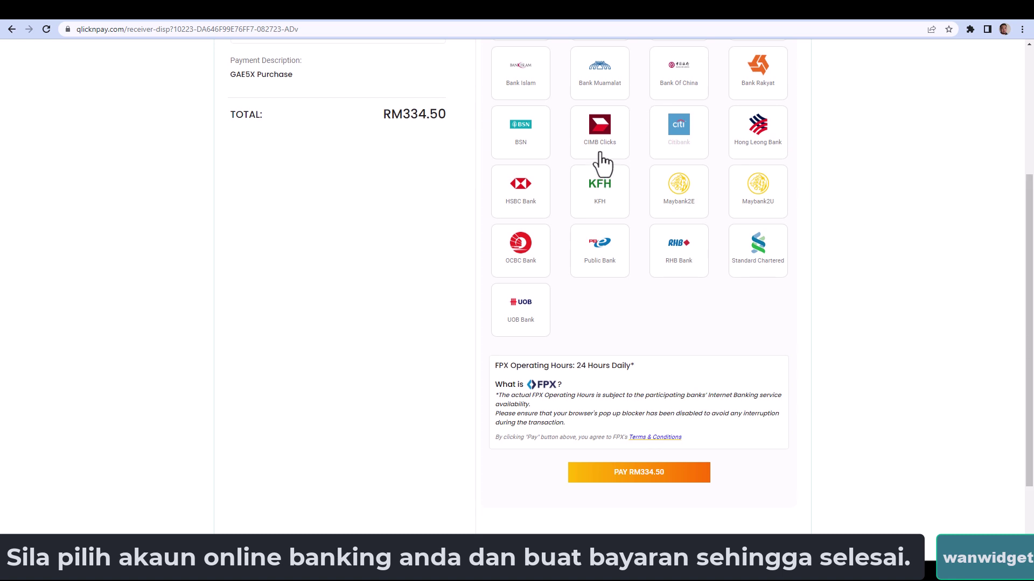
pyautogui.click(738, 208)
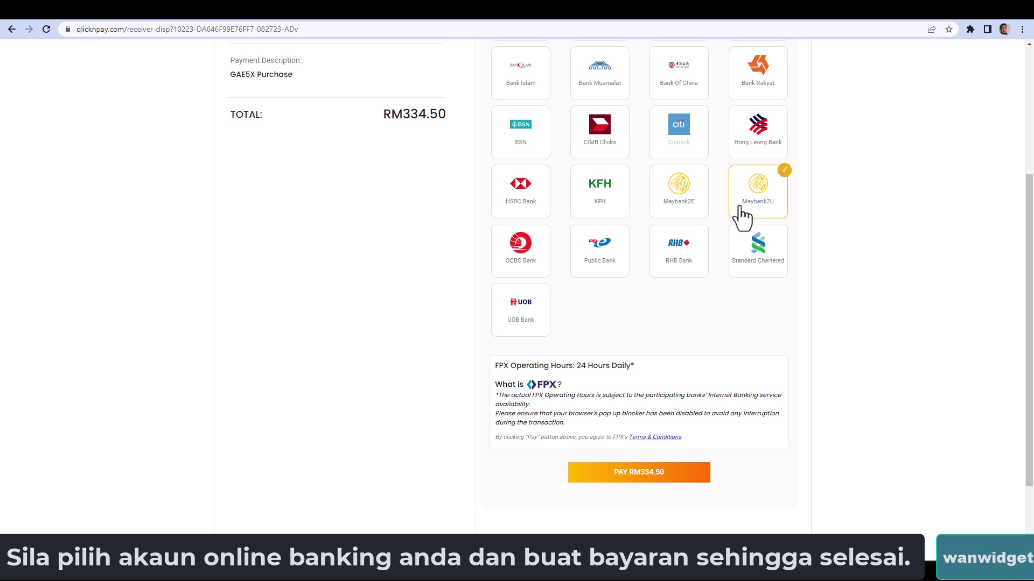
pyautogui.click(613, 151)
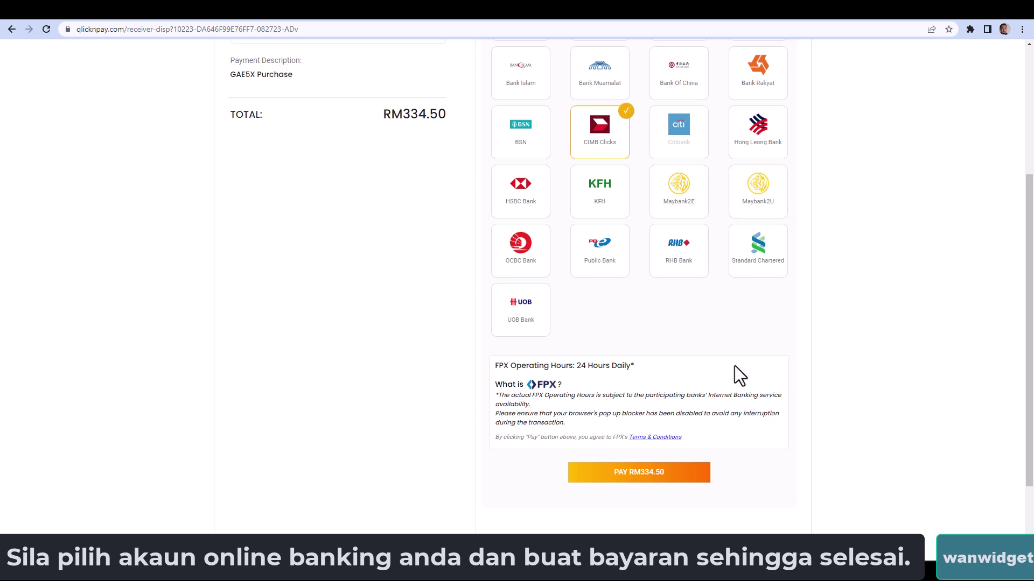
pyautogui.click(670, 478)
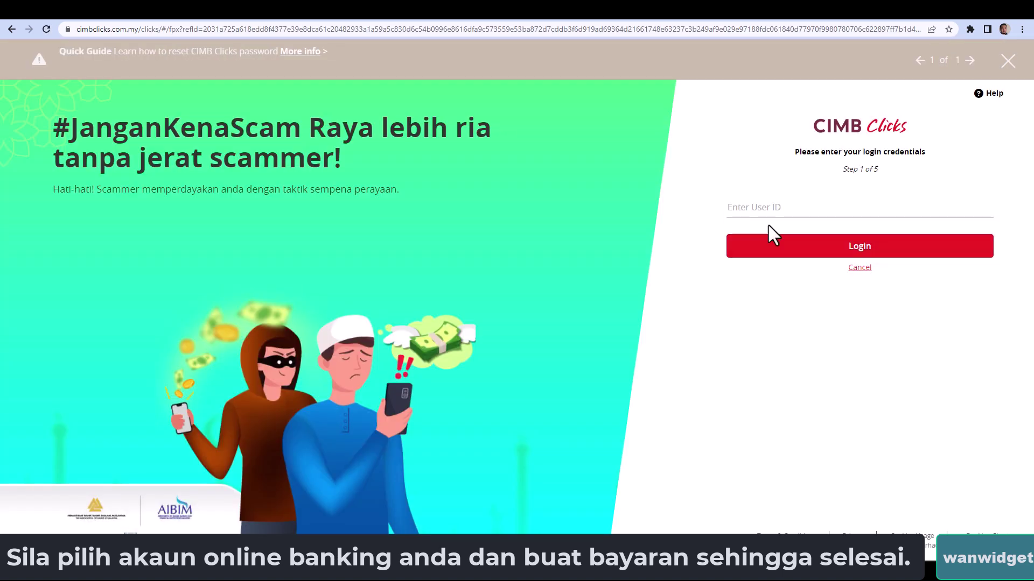
# Log in to CIMB Clicks with the account's user ID and complete the FPX payment through its acknowledgement page
pyautogui.click(773, 216)
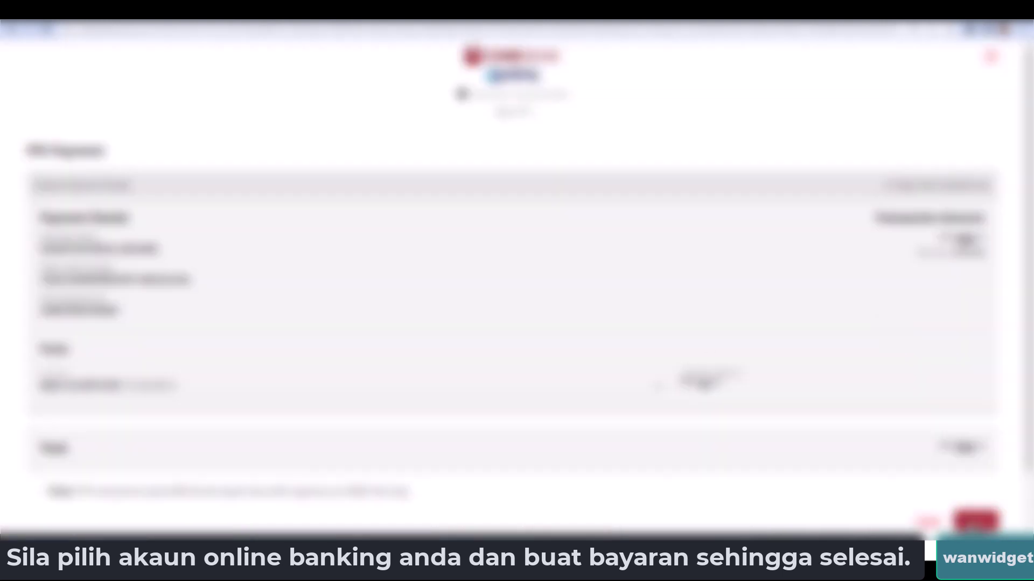
pyautogui.scroll(-5, 891, 483)
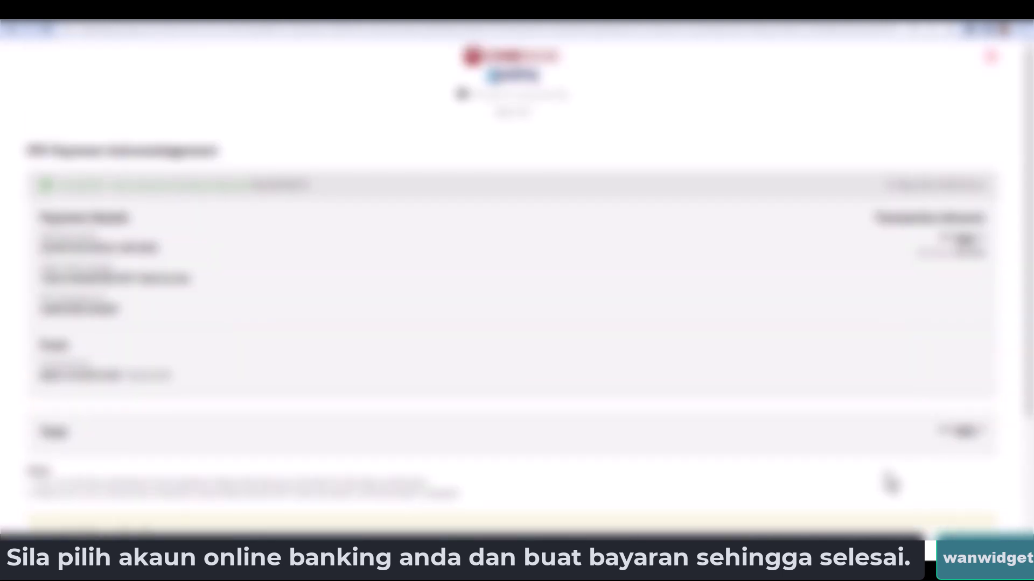
pyautogui.scroll(-5, 867, 496)
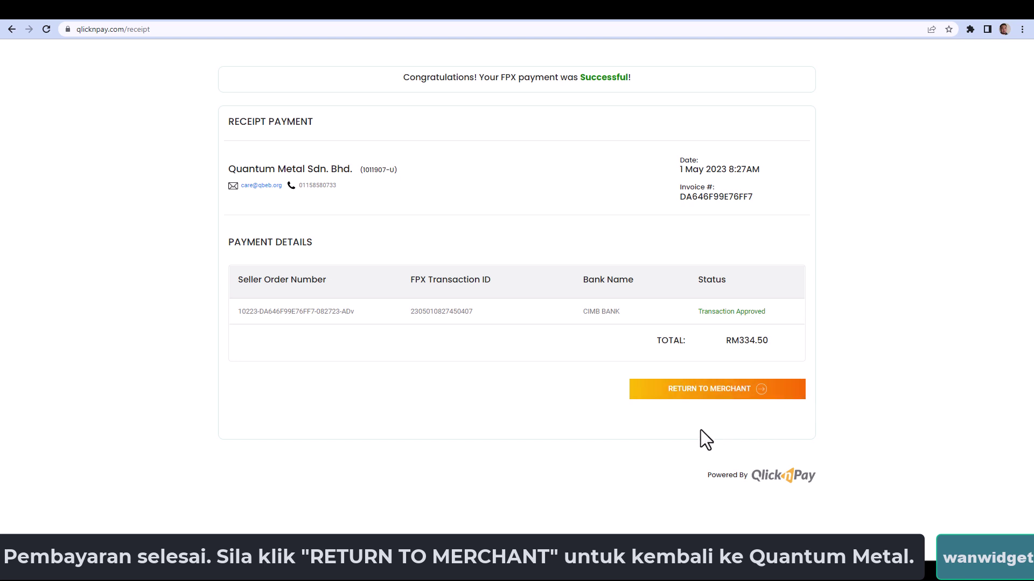
# Return to the merchant from the payment receipt and open the Gold Asset Enhance (GAE) lists with the purchase's available actions
pyautogui.click(775, 396)
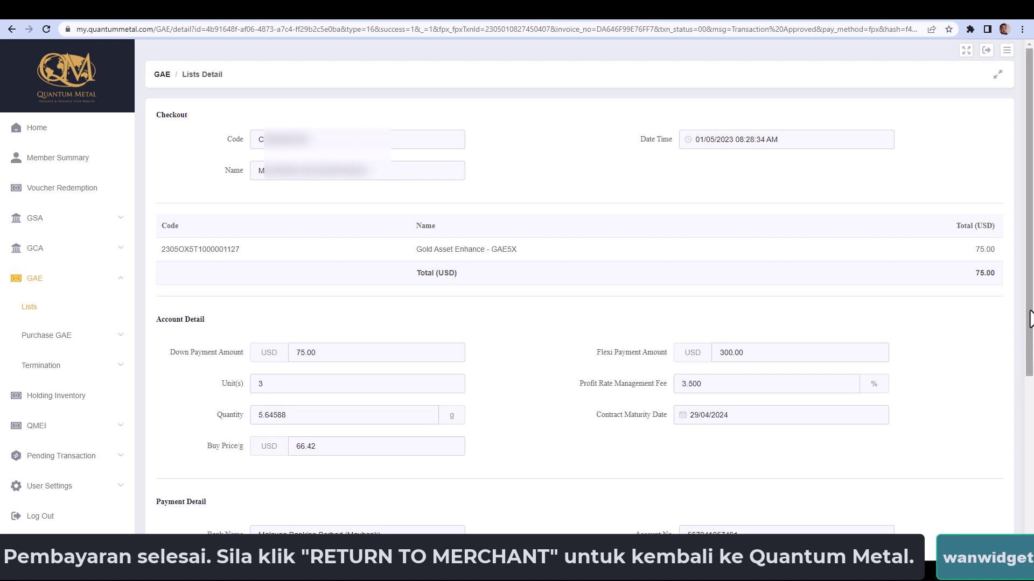
pyautogui.click(34, 308)
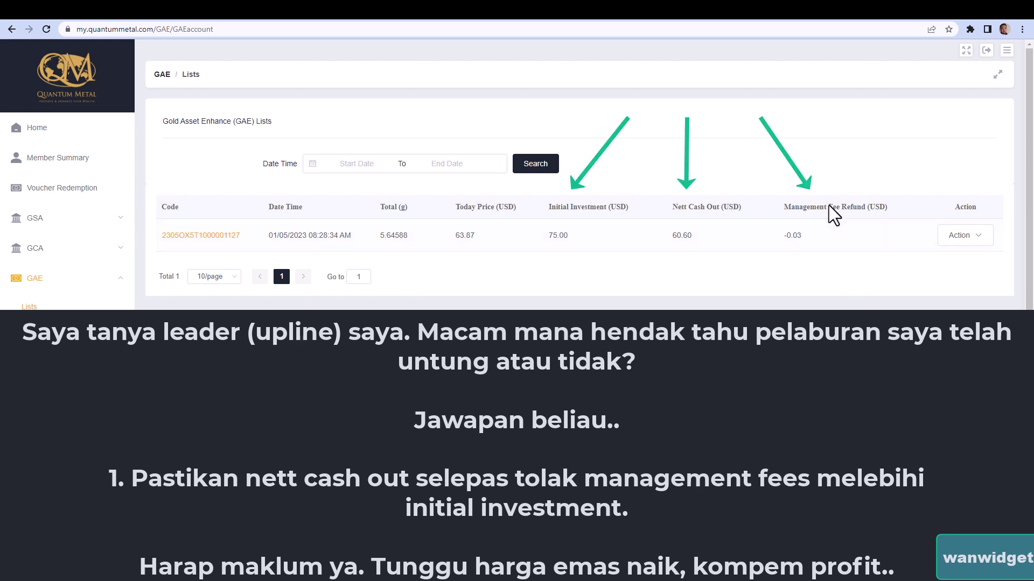
pyautogui.click(979, 240)
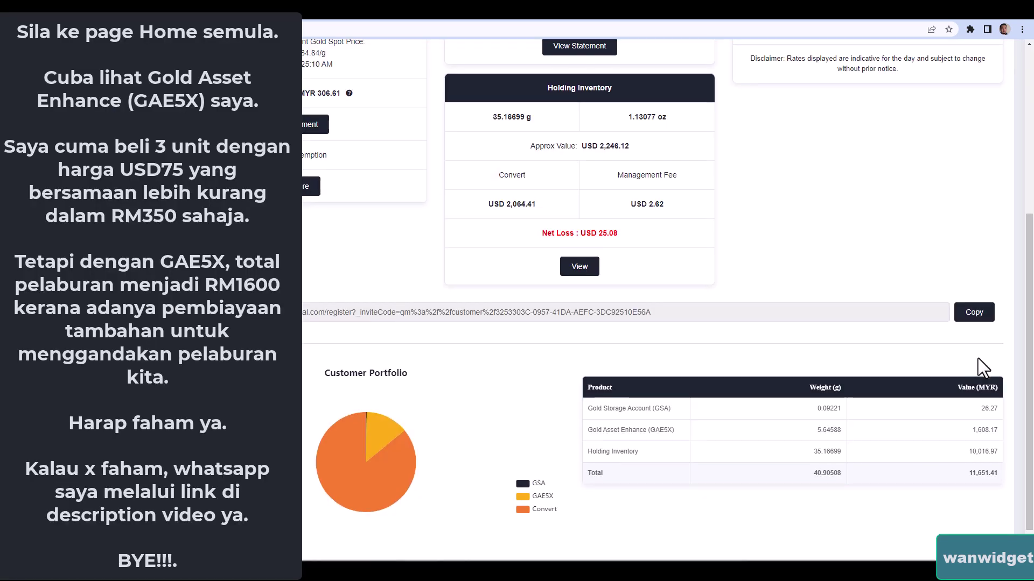
# Examine the Gold Asset Enhance (GAE5X) row and its MYR value in the home page's customer portfolio table
pyautogui.scroll(-1, 976, 359)
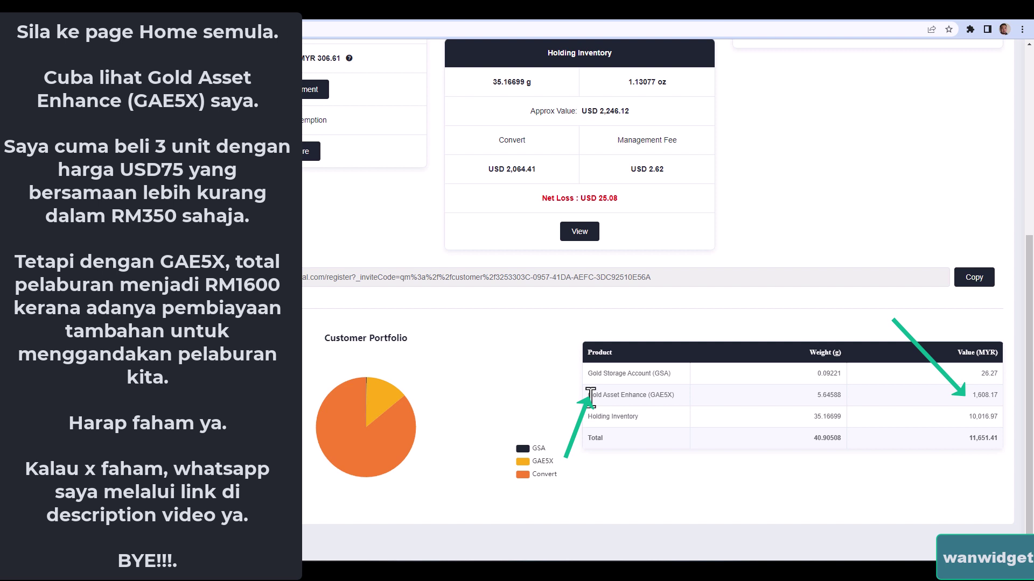
pyautogui.moveTo(590, 395); pyautogui.dragTo(675, 397)
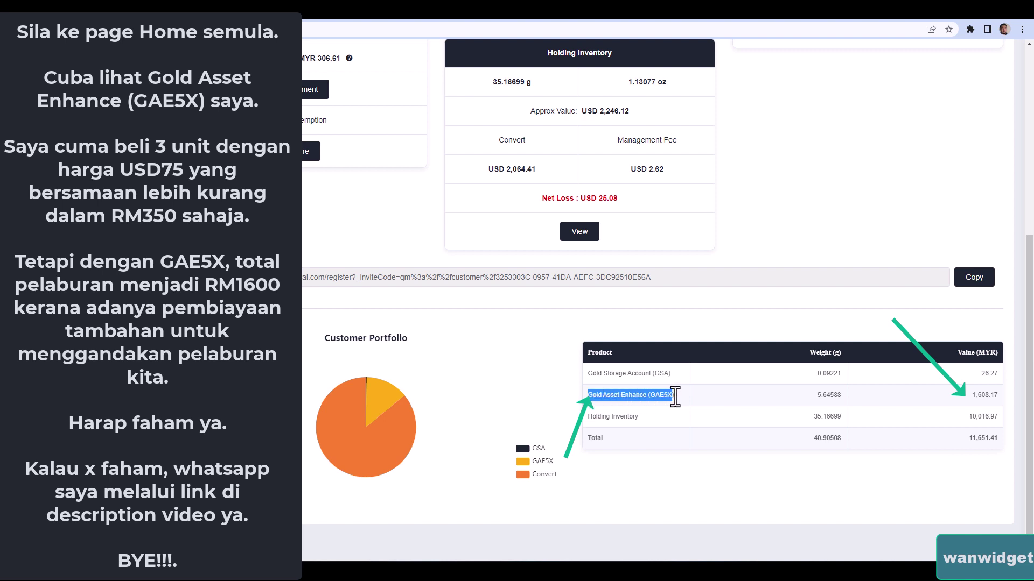
pyautogui.click(660, 508)
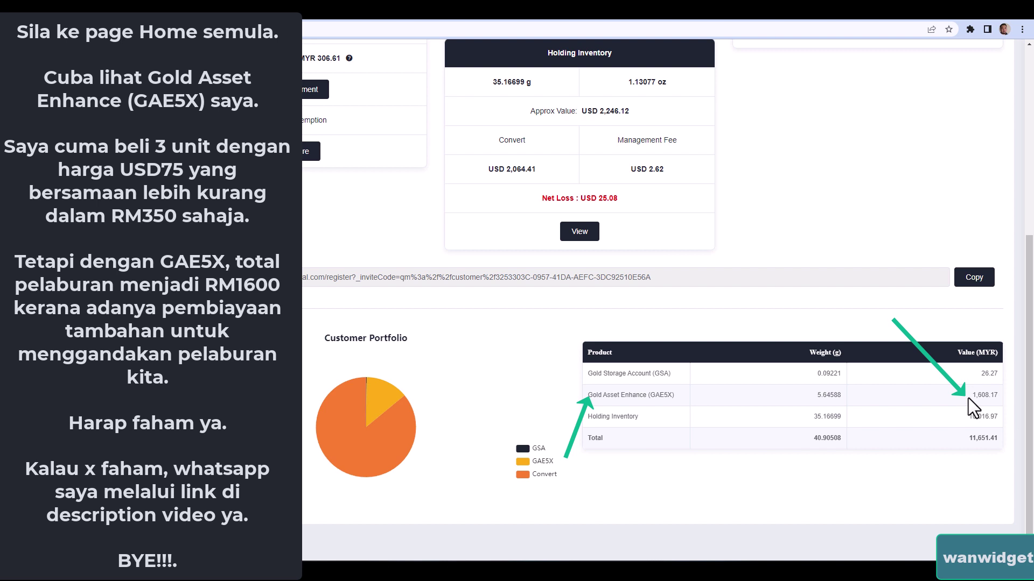
pyautogui.moveTo(970, 396); pyautogui.dragTo(1000, 396)
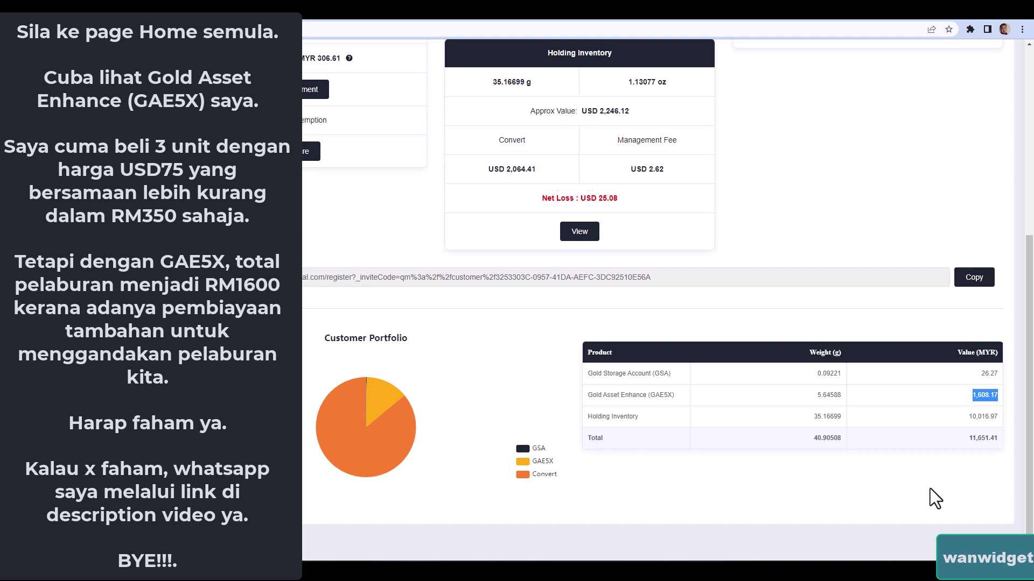
pyautogui.click(936, 499)
pyautogui.moveTo(929, 488); pyautogui.dragTo(1006, 395)
pyautogui.doubleClick(991, 397)
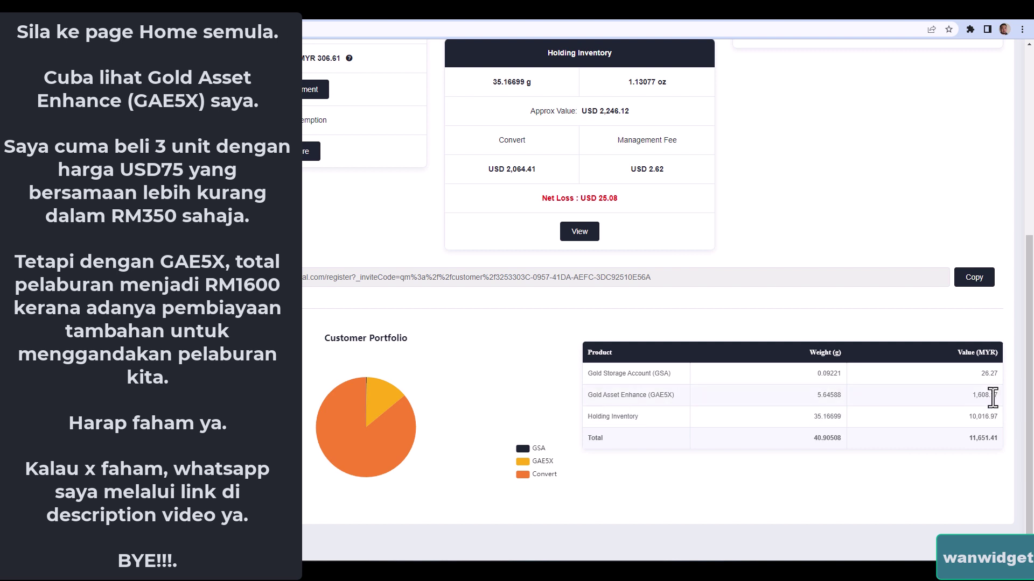